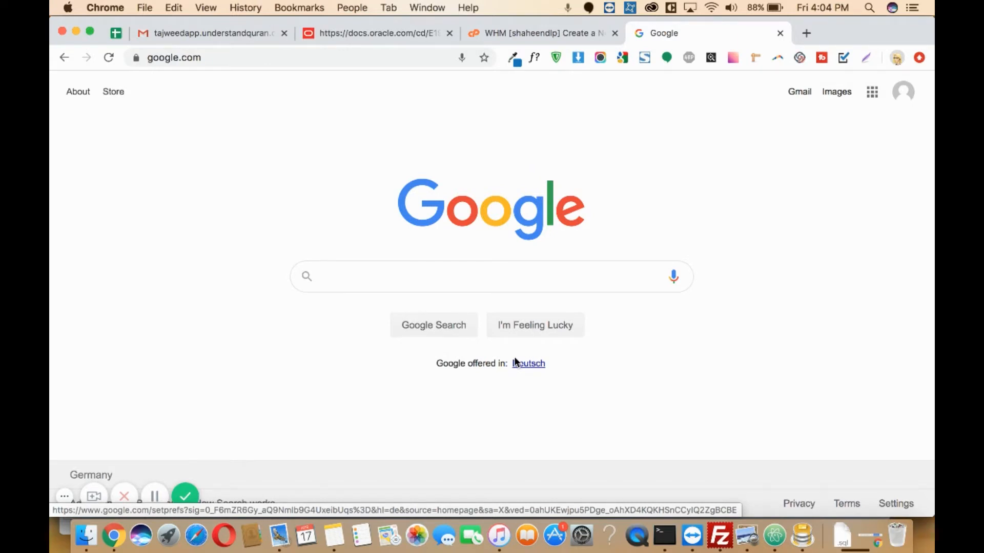
Load console.aws.amazon.com/console/ in a new Chrome tab after passing through the AWS site
left_click(805, 34)
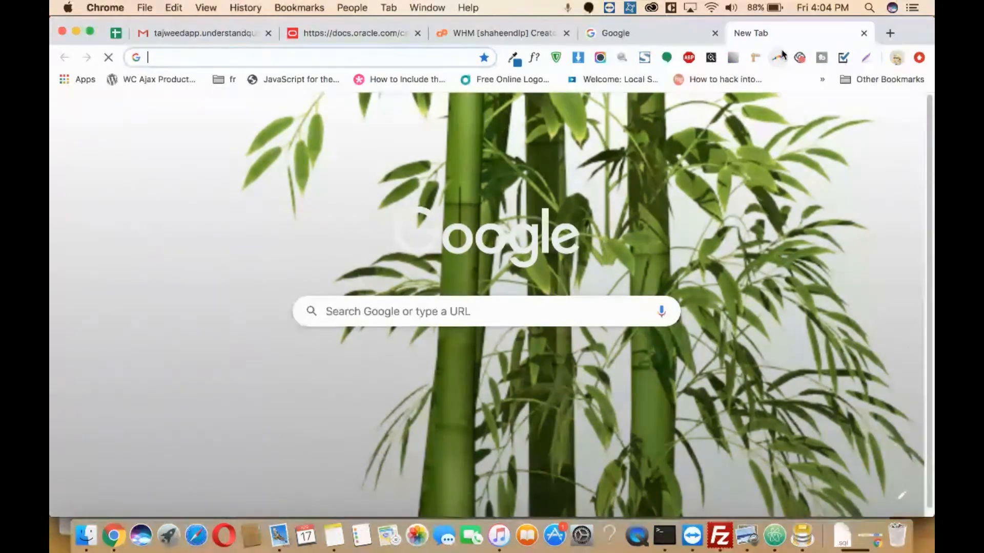
type("aws.amazon.com")
key("Return")
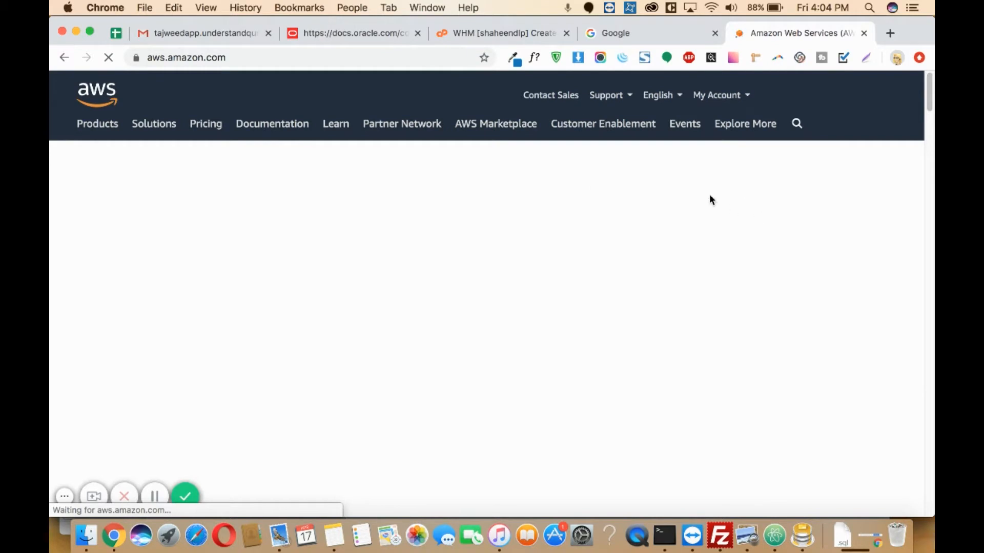
key("super+l")
type("//console.")
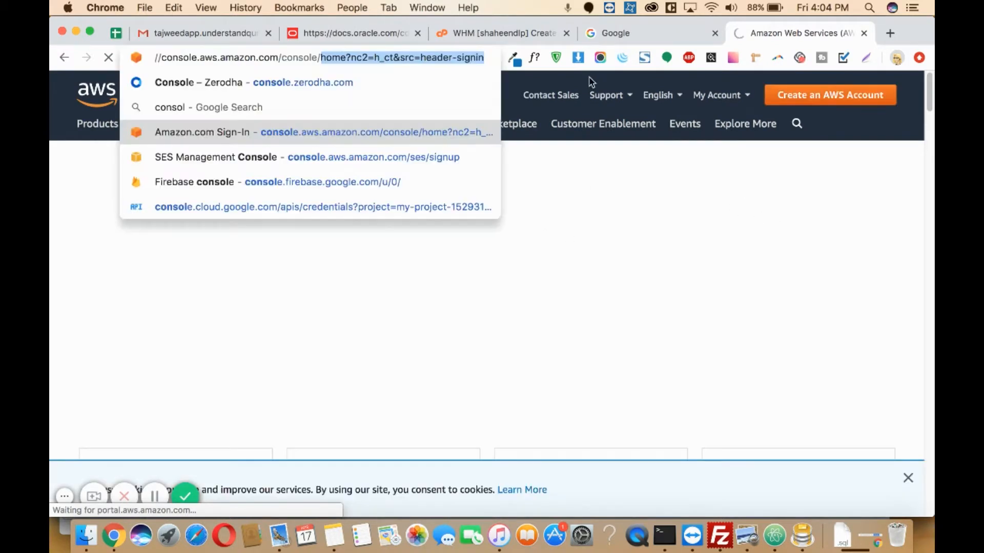
key("BackSpace")
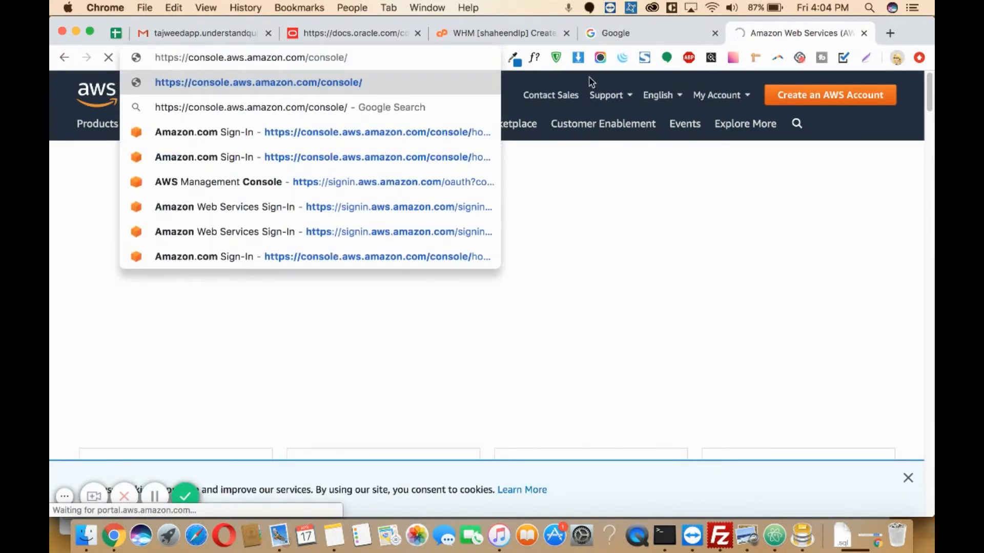
key("Return")
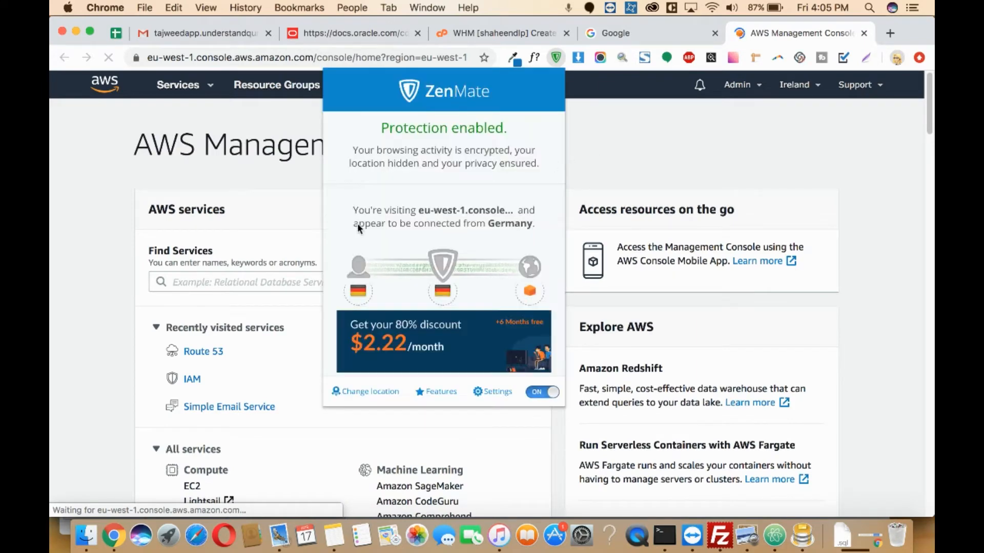
scroll(393, 330, "down", 3)
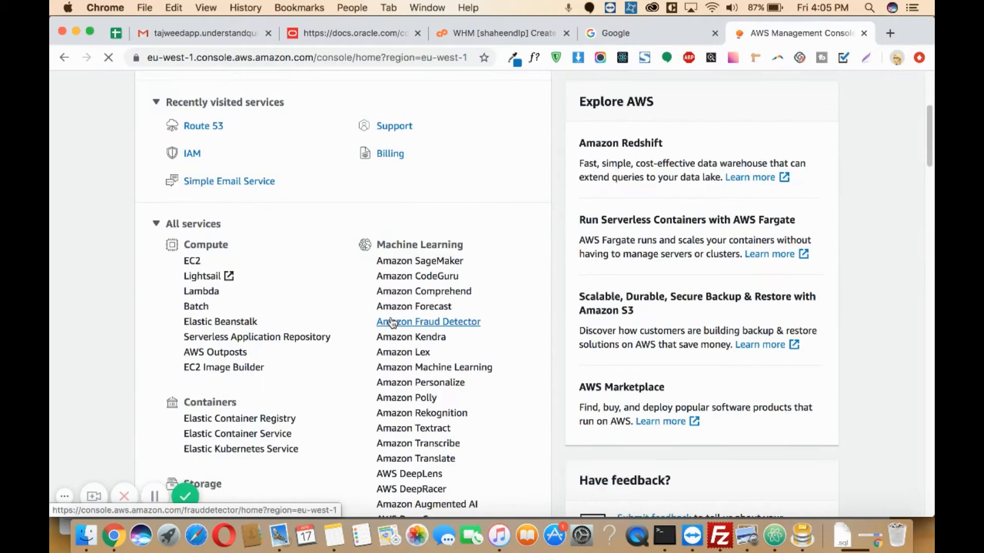
scroll(382, 328, "up", 2)
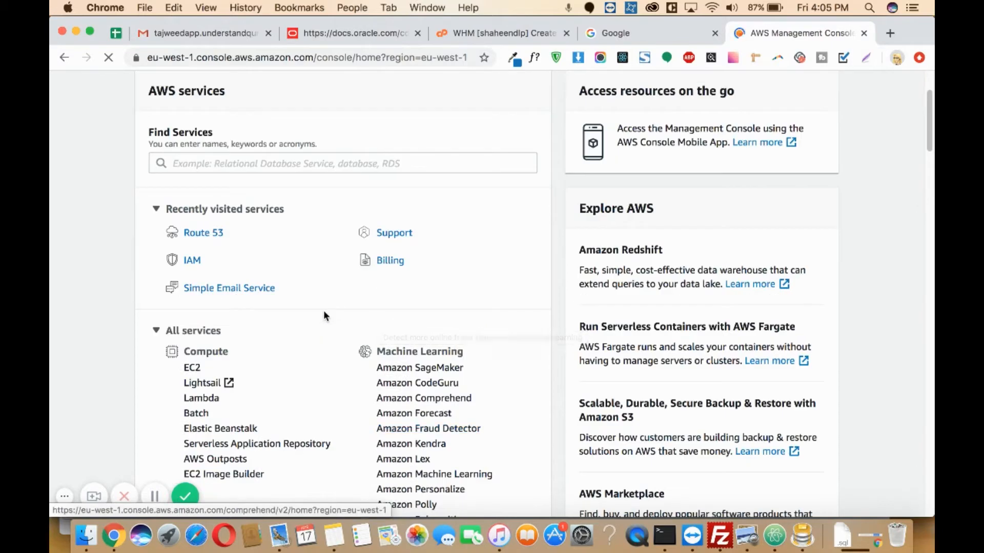
Enter the Route 53 service from Recently visited services on the console home
left_click(203, 235)
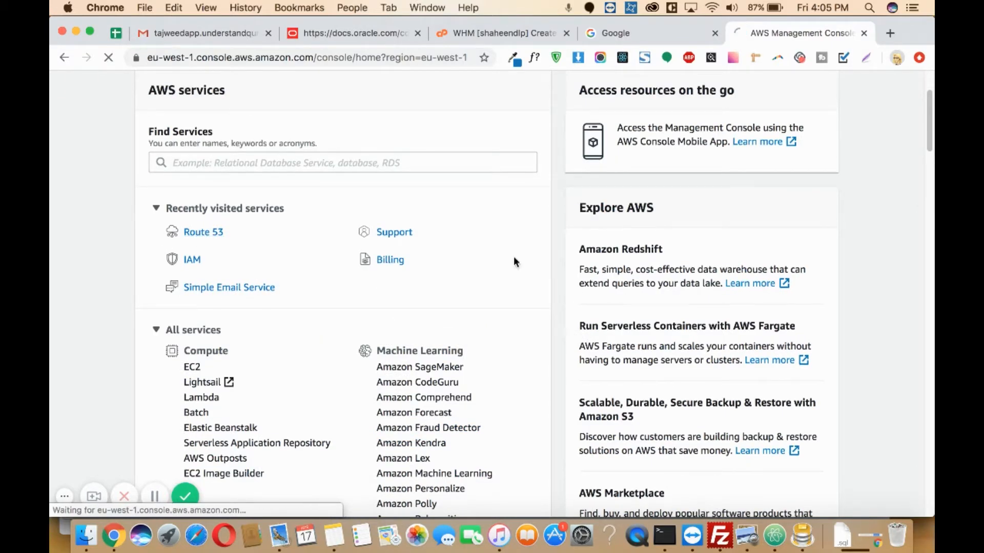
scroll(514, 256, "up", 2)
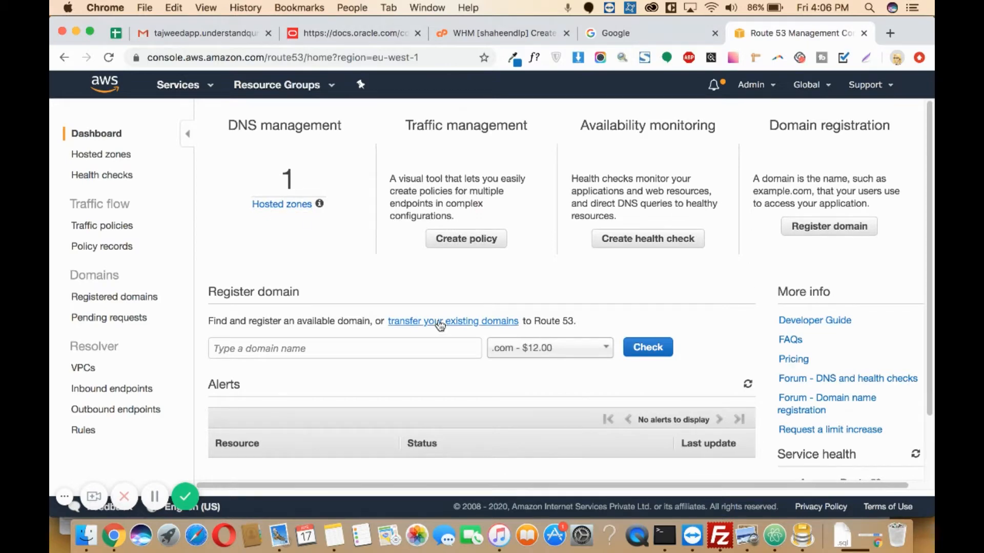
Show the hosted zones list and enter the understandquran.com zone's record sets
left_click(283, 203)
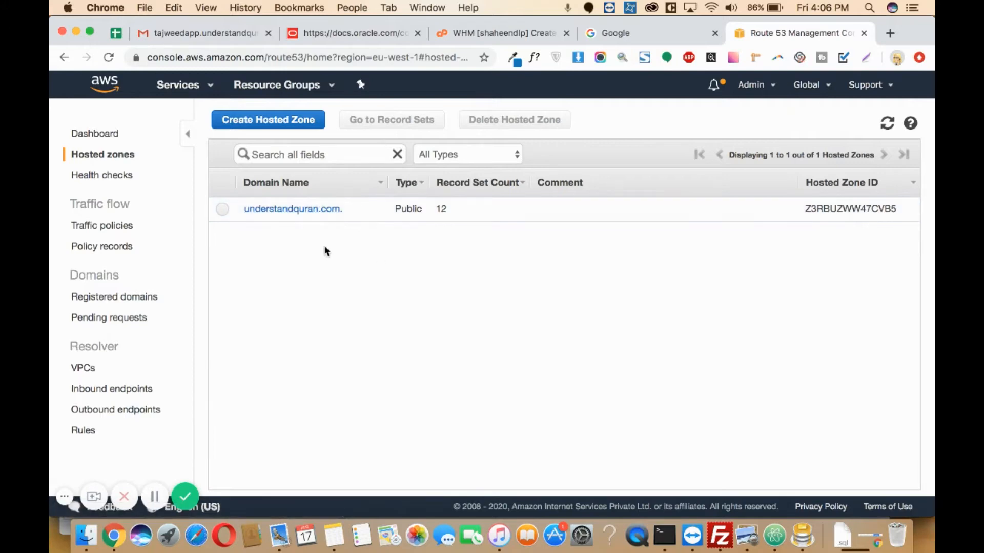
left_click(318, 210)
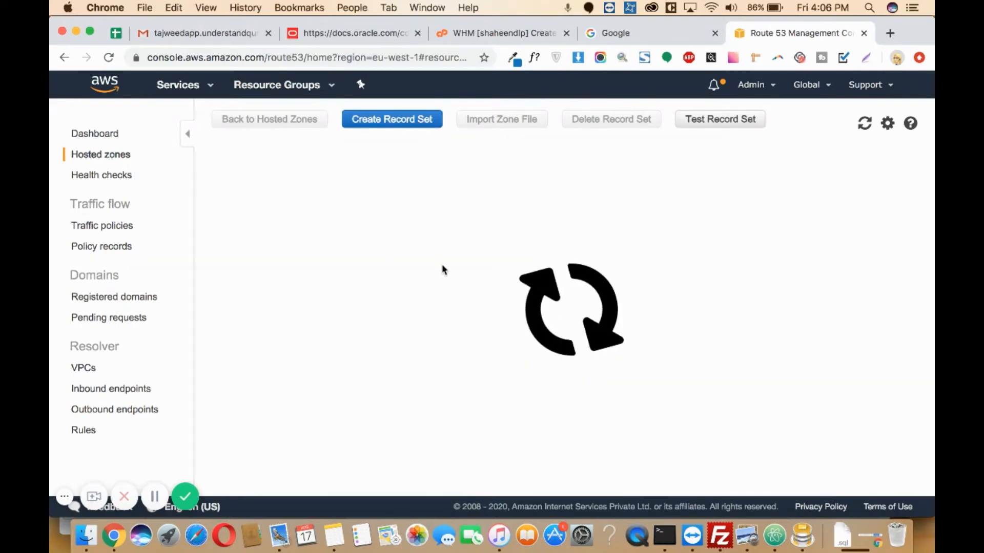
Begin a new record set named whatsapp, keeping type A – IPv4 address, ready for its value
left_click(378, 120)
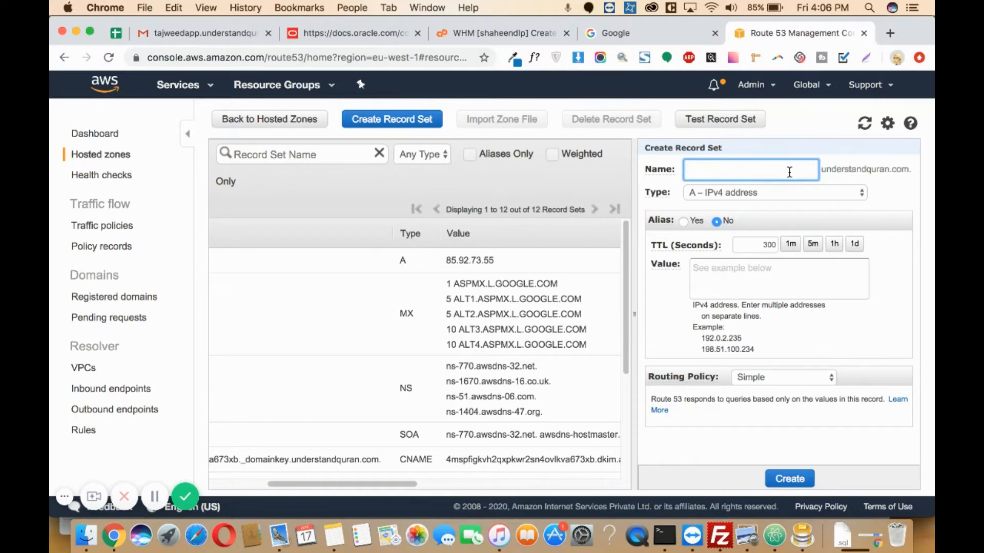
left_click(740, 193)
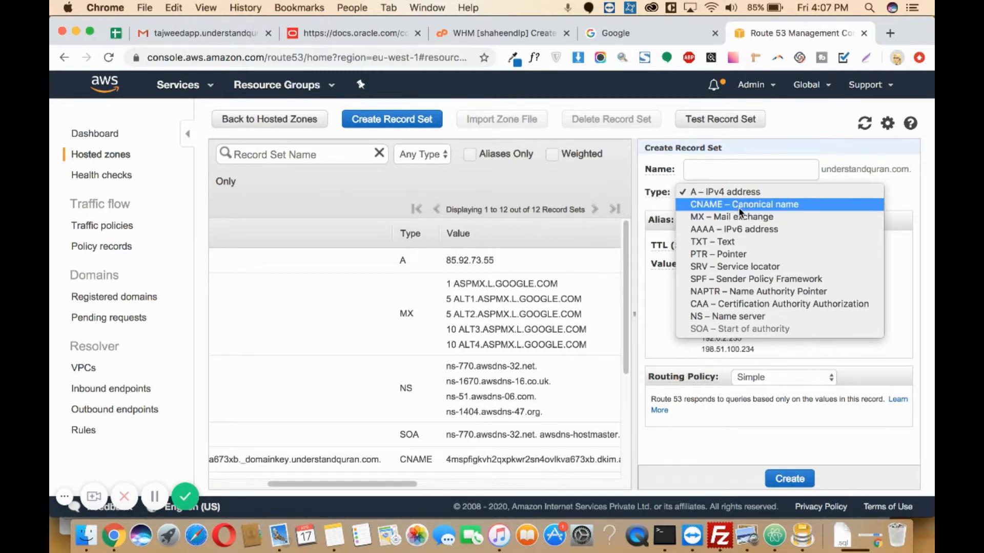
left_click(728, 193)
left_click(729, 192)
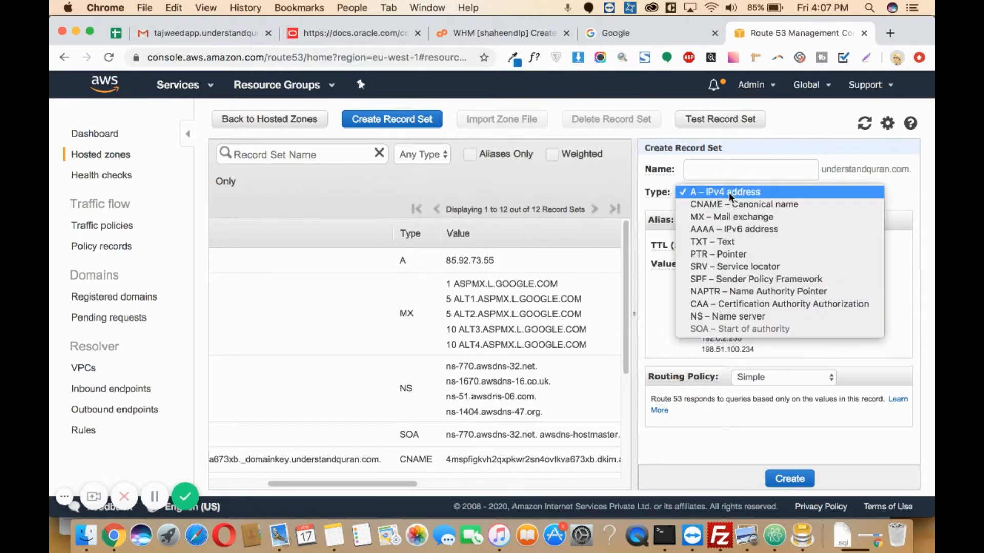
left_click(729, 192)
left_click(775, 171)
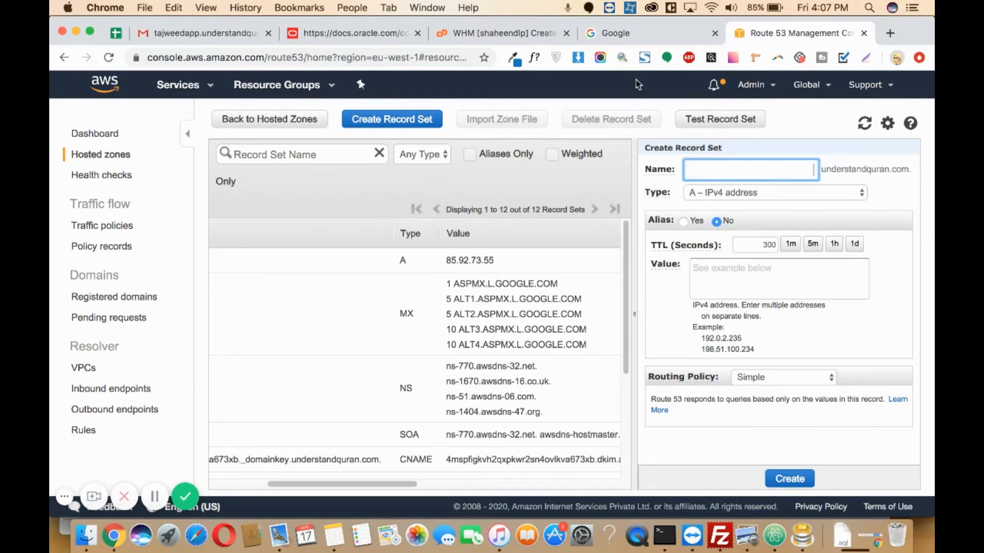
type("whats")
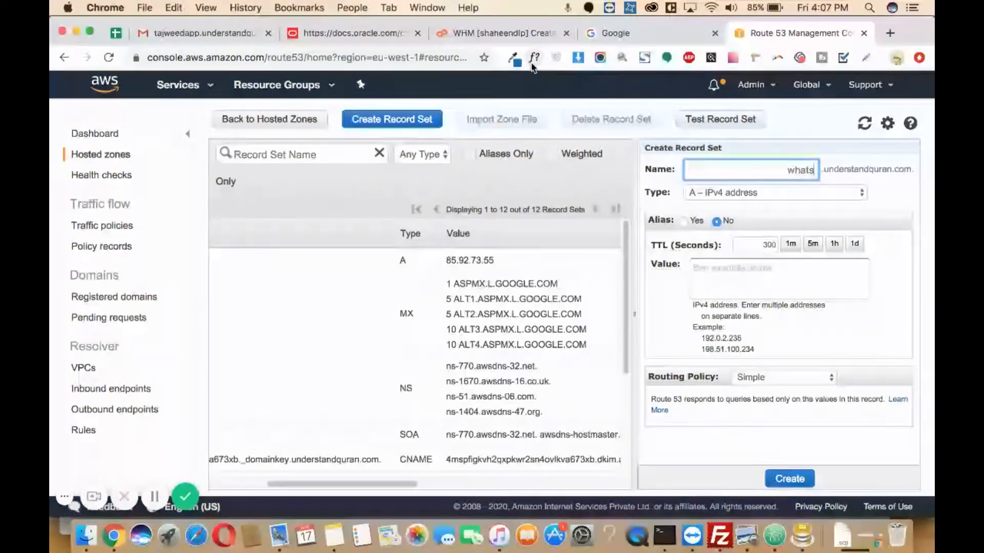
type("app")
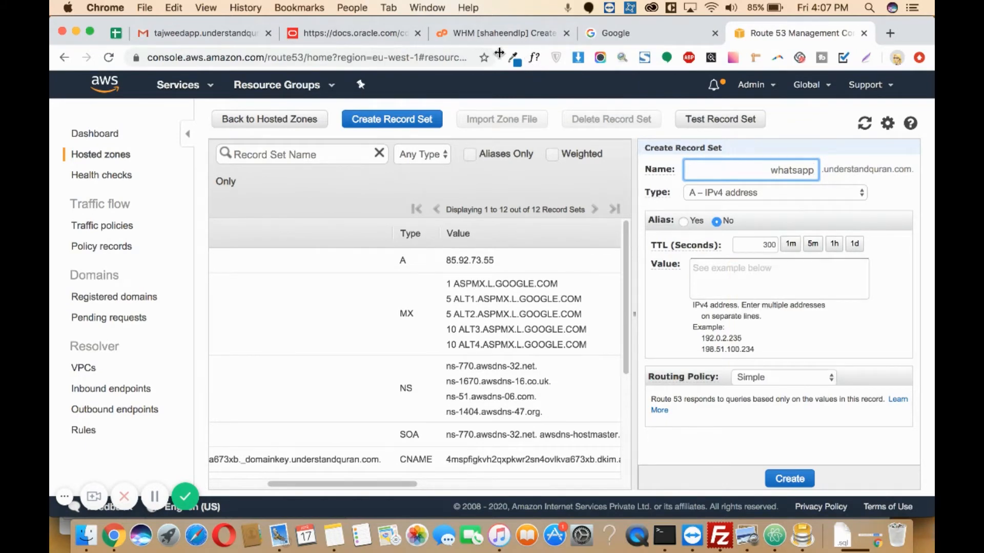
left_click(753, 272)
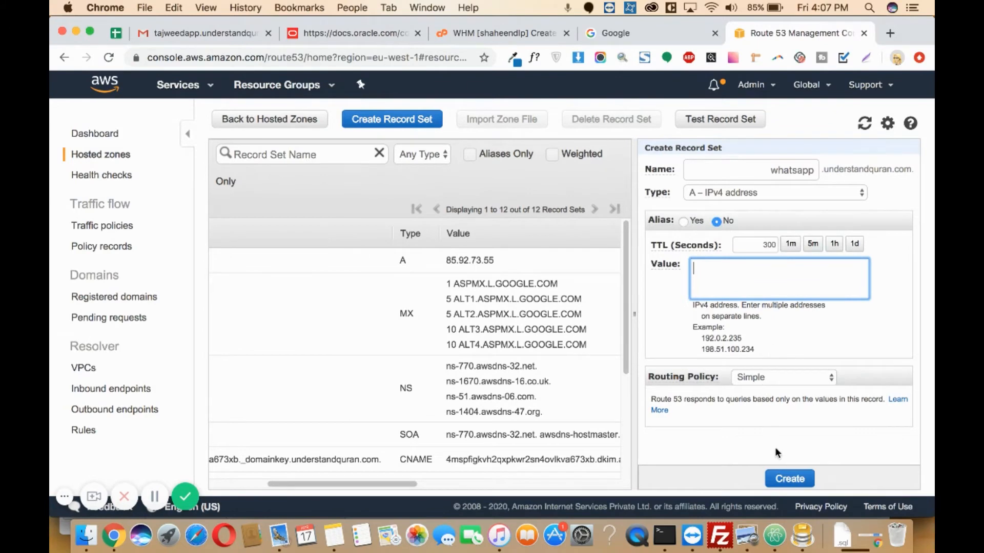
scroll(495, 389, "down", 5)
left_click_drag(499, 369, 437, 367)
key("ctrl+c")
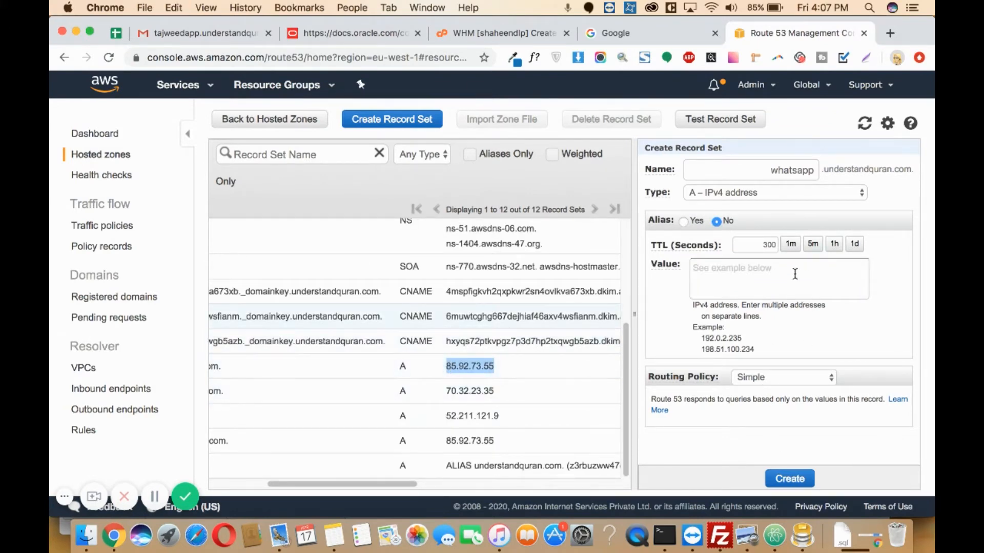
Paste 85.92.73.55 as the value, remove the blank line, set TTL 1m and create the record
left_click(774, 280)
scroll(539, 367, "up", 5)
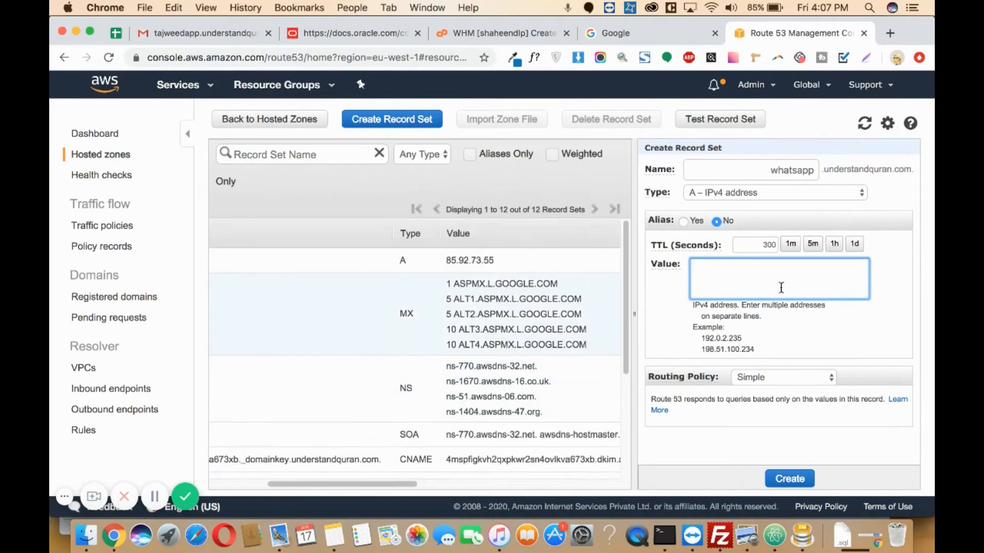
key("ctrl+v")
left_click(692, 283)
key("BackSpace")
key("BackSpace")
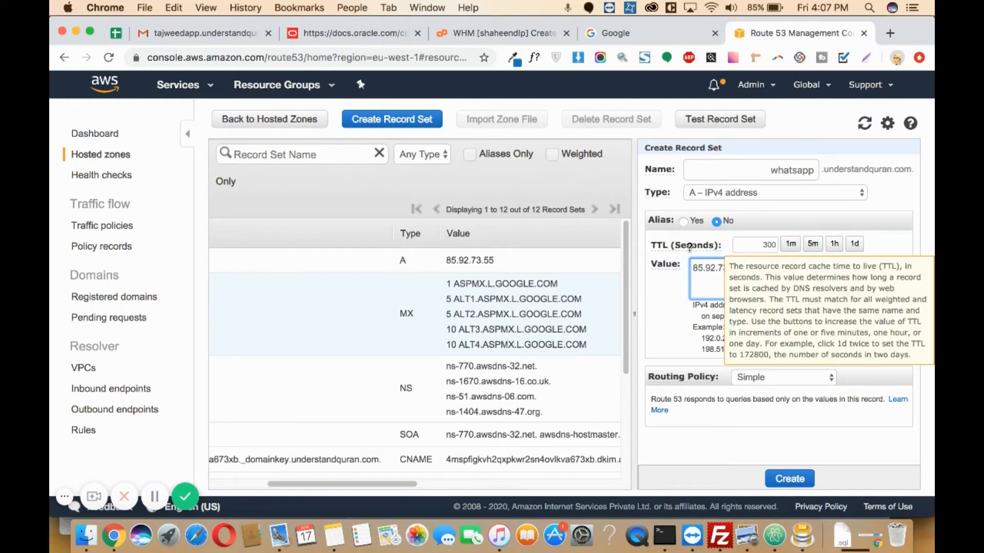
left_click(793, 246)
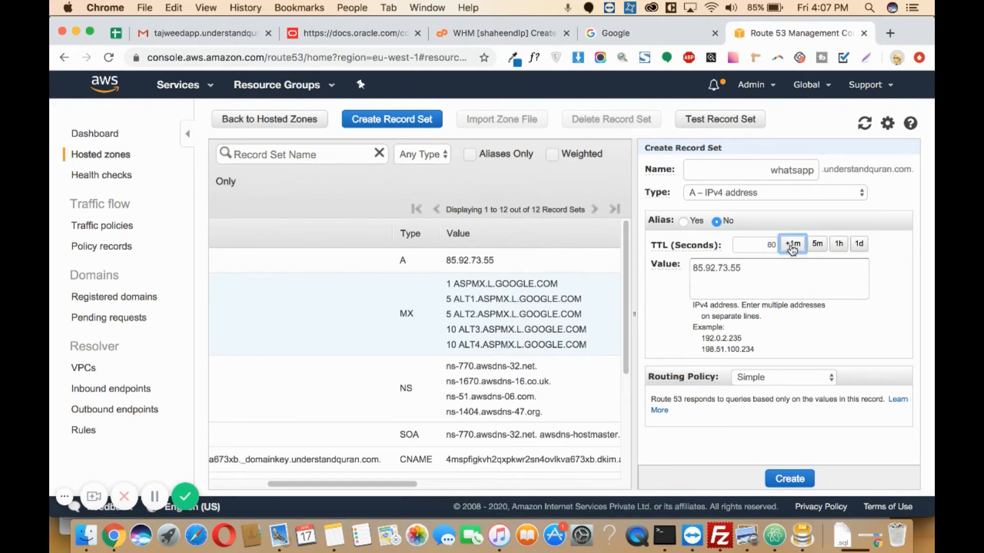
left_click(788, 481)
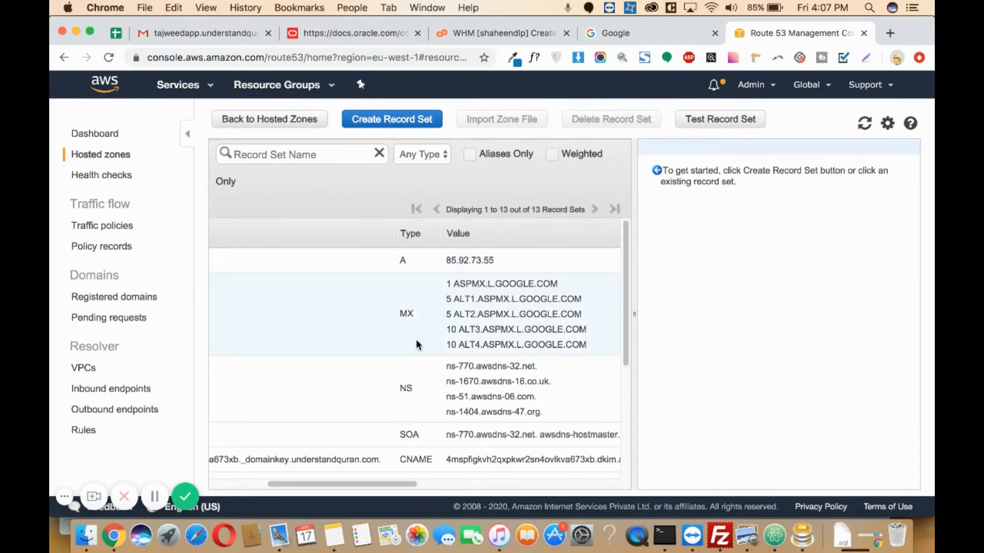
scroll(416, 340, "down", 5)
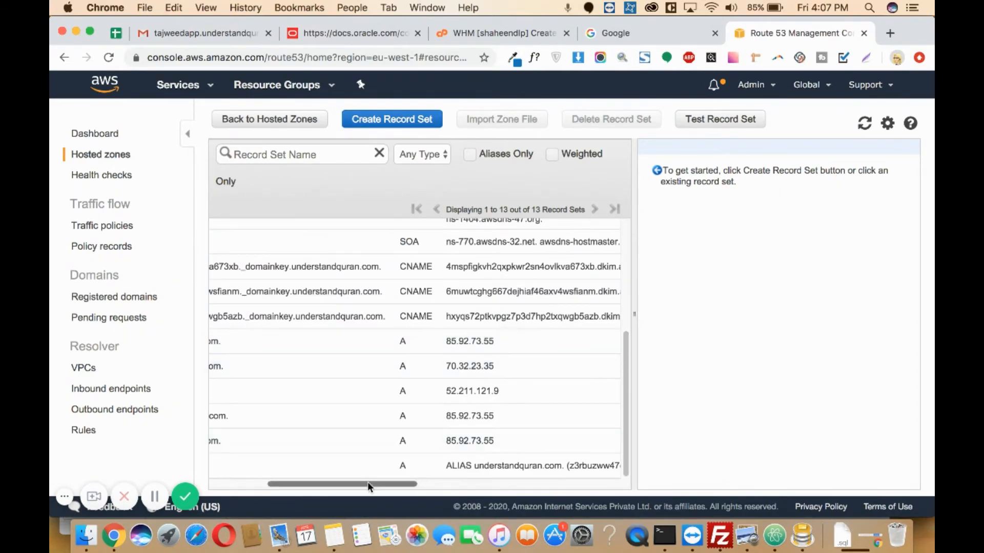
left_click_drag(367, 482, 271, 483)
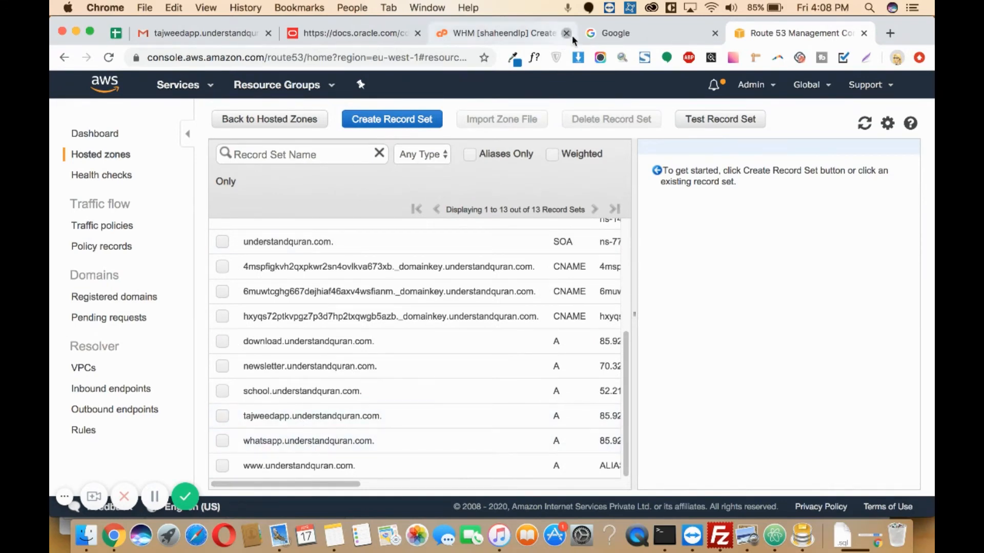
Close the WHM tab and start Test Record Set for the zone now listing 13 records
left_click(557, 34)
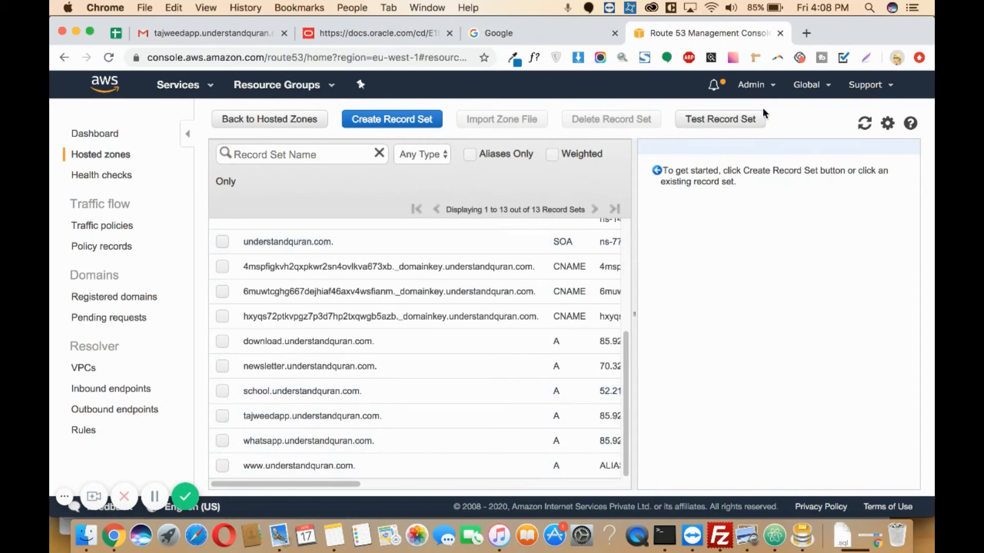
left_click(713, 121)
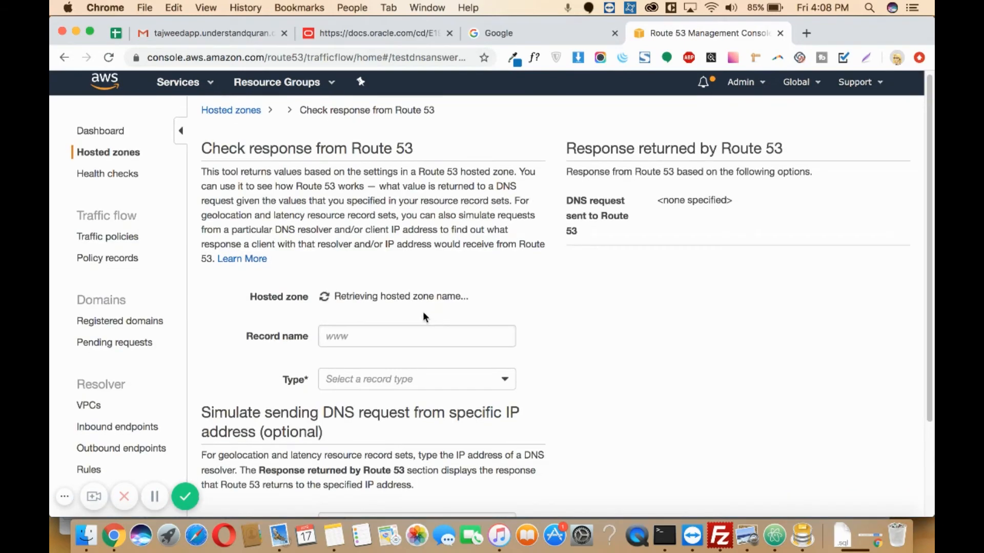
Test record whatsapp, type A, resolver IP 85.92.73.55 with its stray space removed, and get Route 53's response
left_click(376, 341)
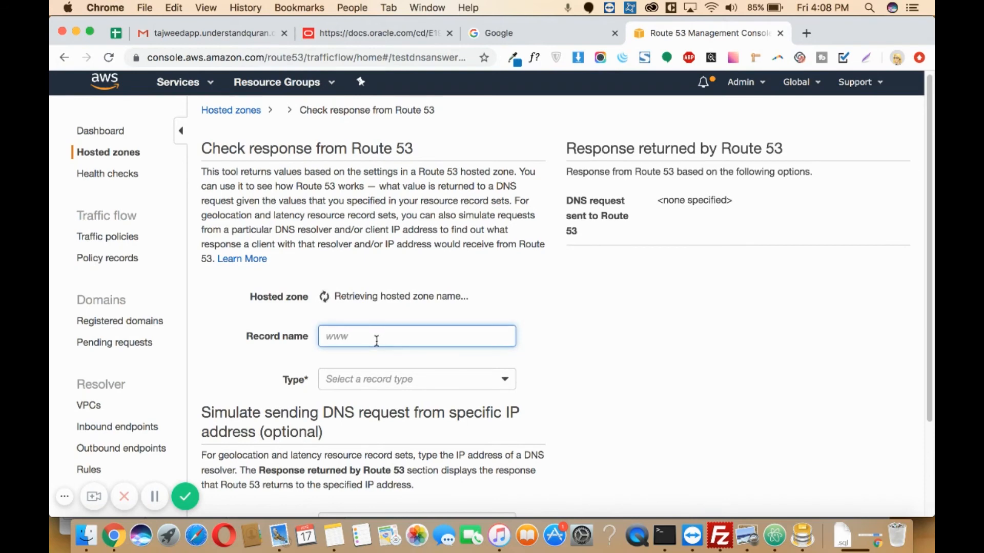
type("what")
type("sapp")
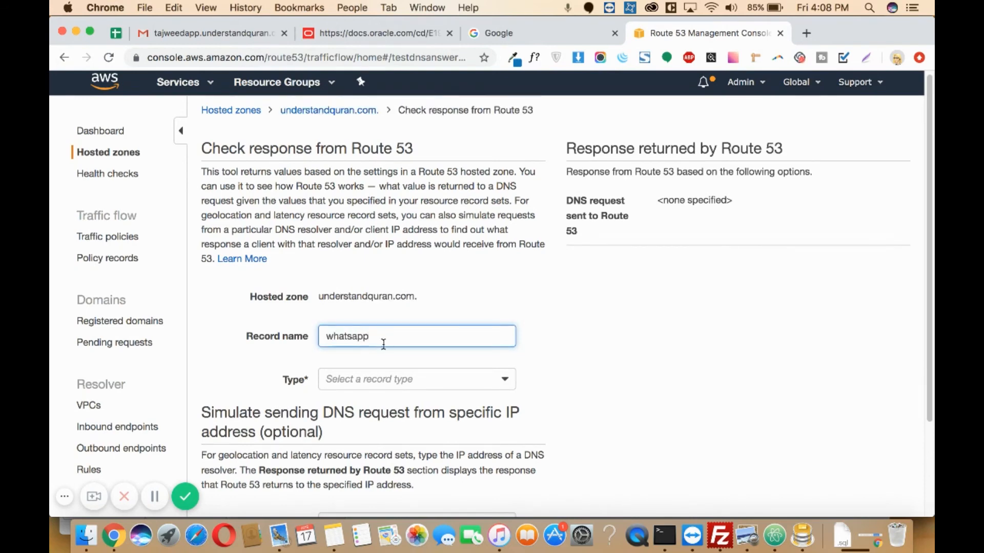
left_click(419, 385)
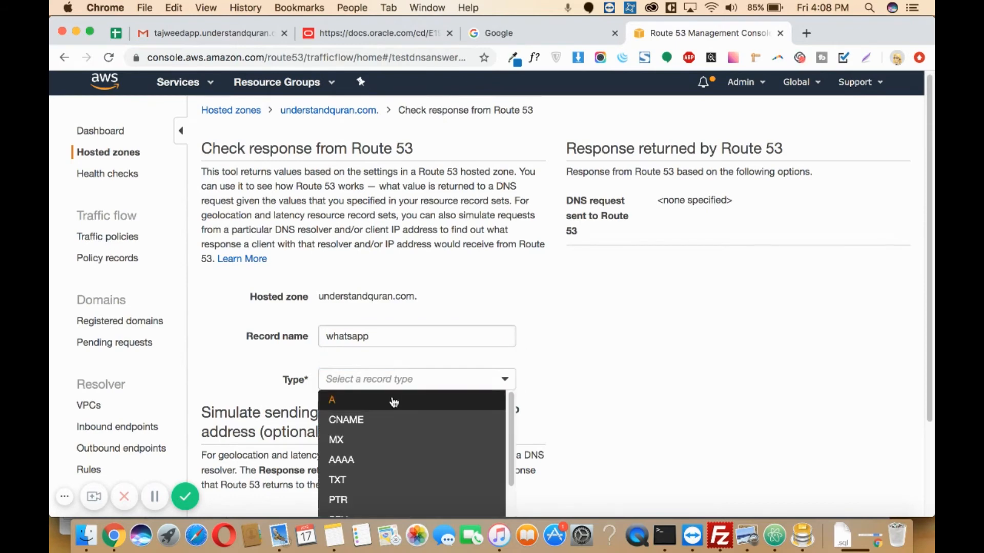
left_click(392, 398)
scroll(409, 367, "down", 3)
left_click(337, 406)
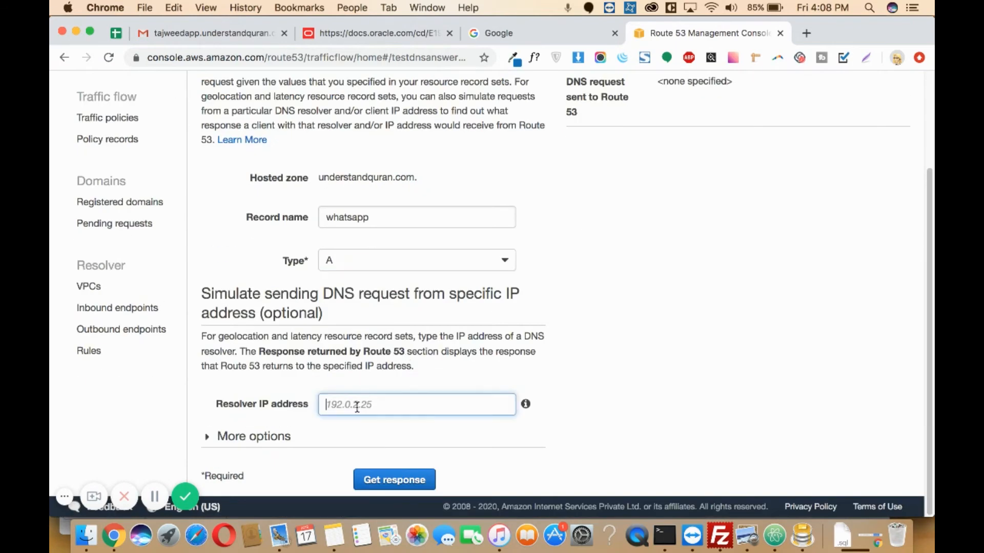
key("super+v")
left_click_drag(350, 406, 236, 396)
key("BackSpace")
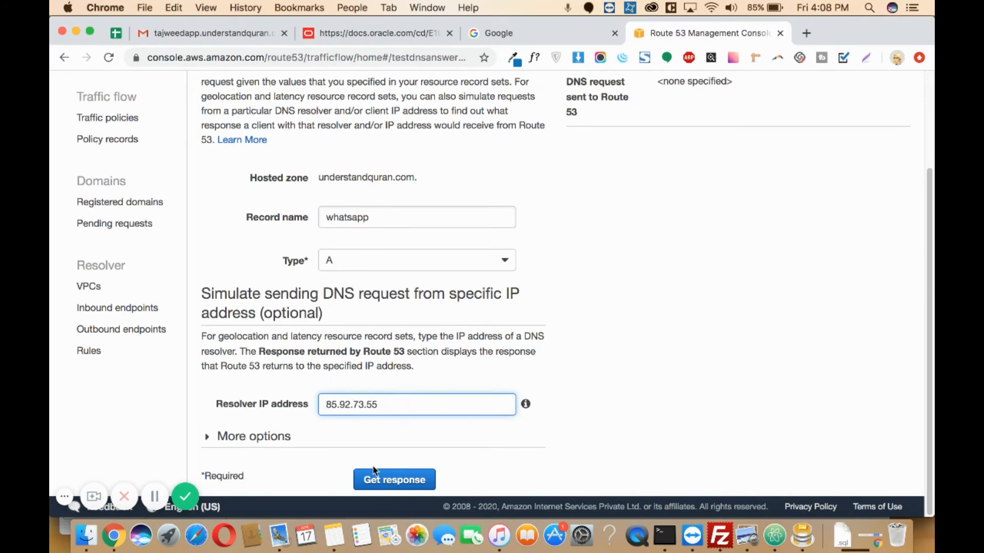
left_click(394, 482)
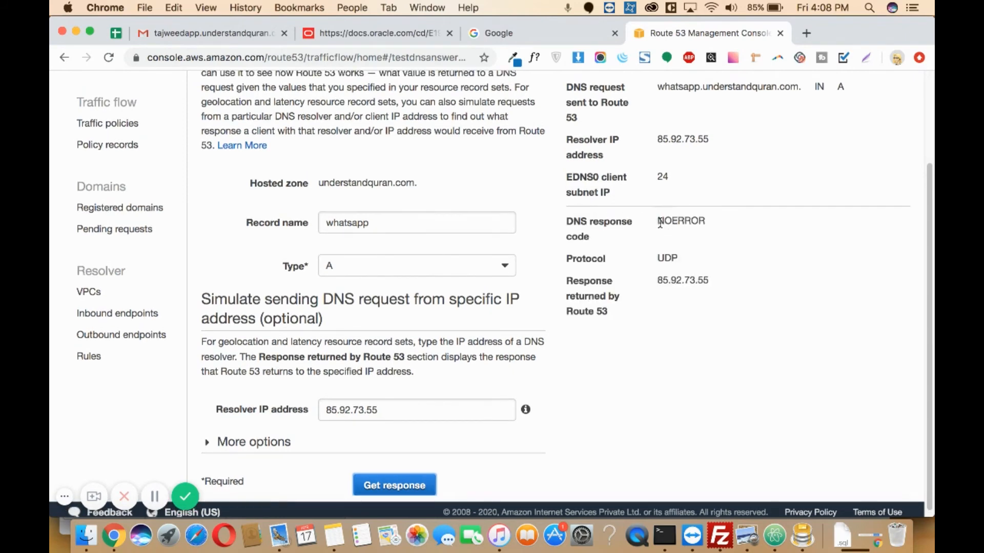
Highlight the NOERROR response code confirming the answer 85.92.73.55
left_click_drag(658, 222, 708, 225)
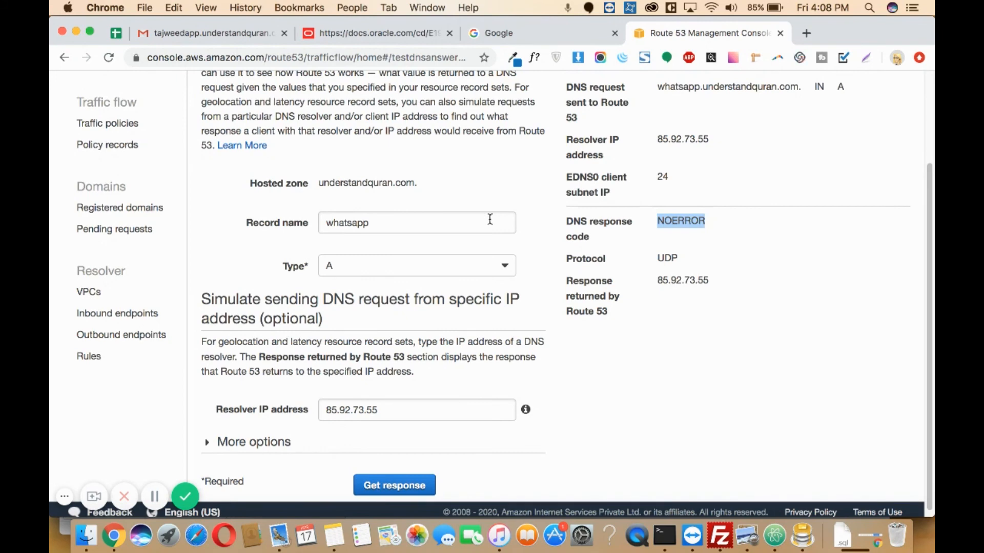
scroll(530, 286, "up", 2)
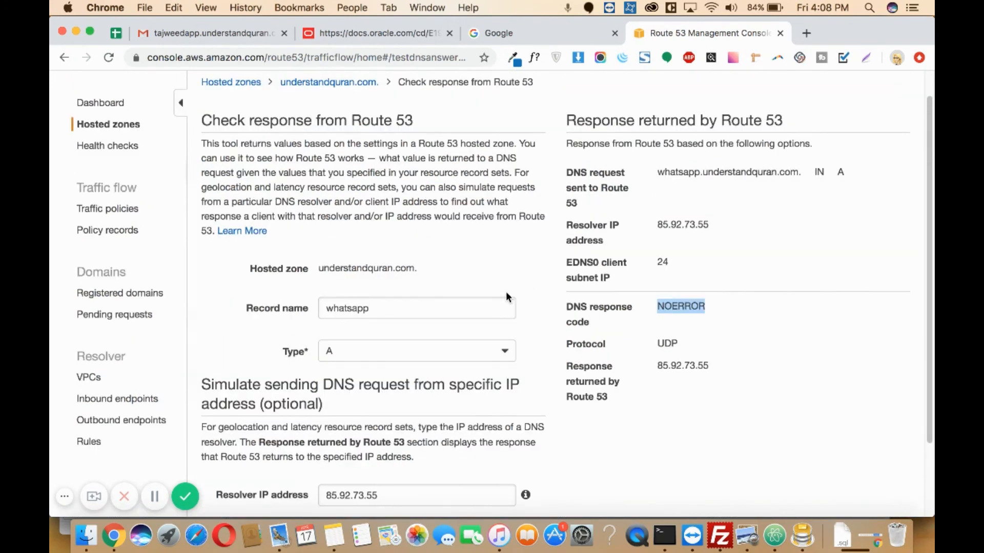
scroll(513, 288, "down", 2)
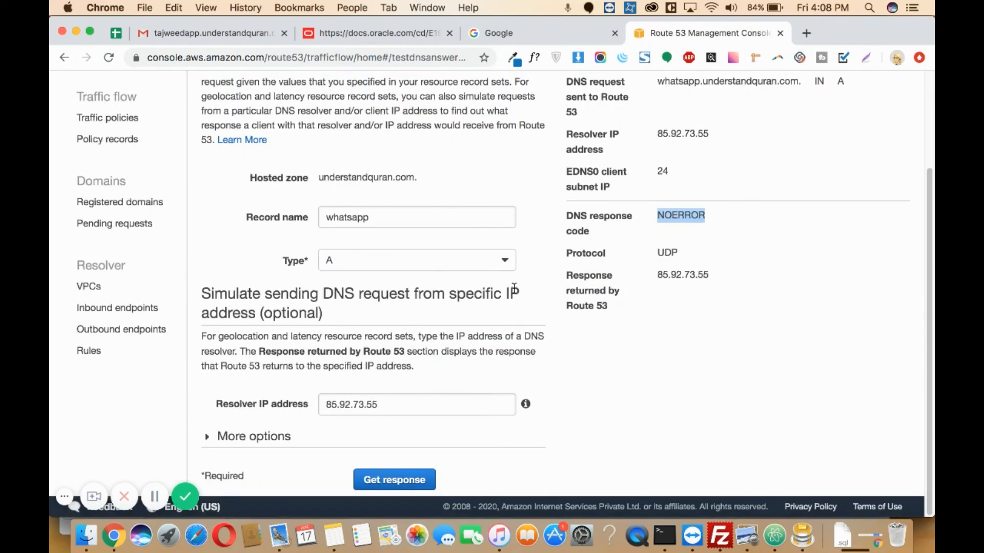